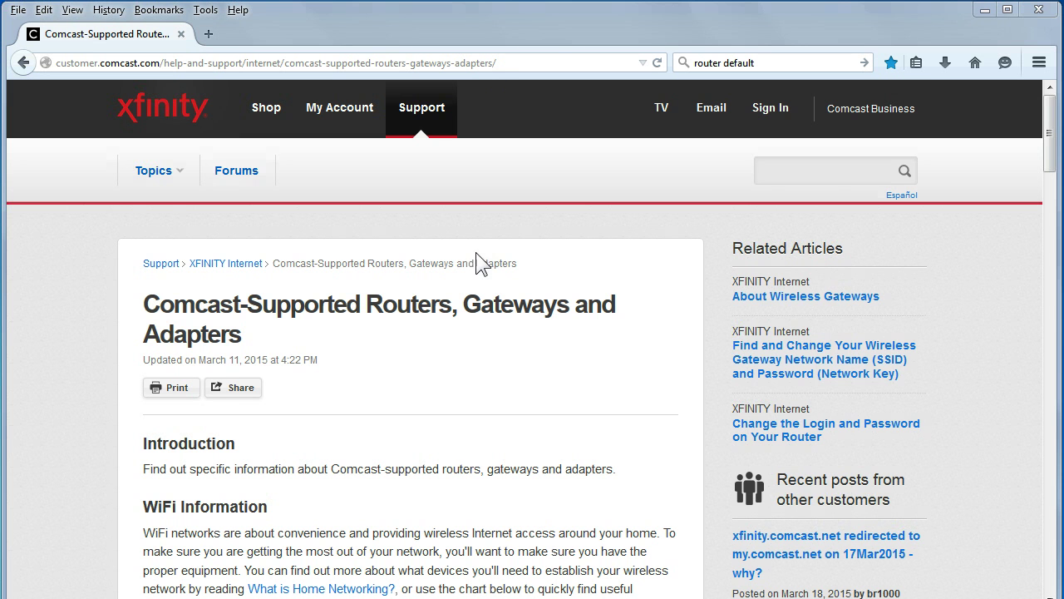
Step: Scroll the article's device tables to the Wireless Gateways default login row (10.0.0.1, admin)
scroll(453, 366, "down", 2)
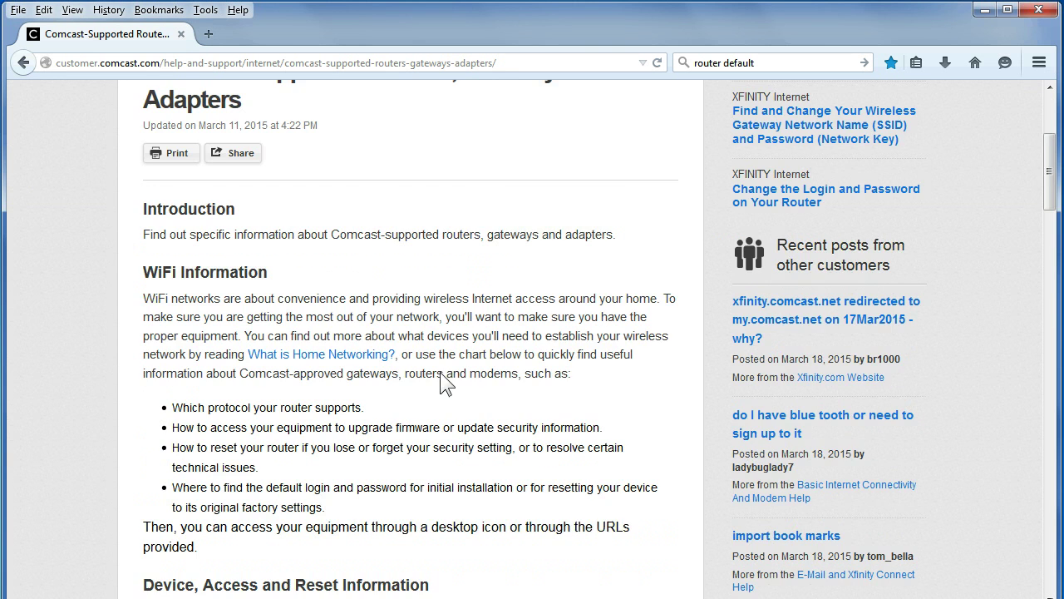
scroll(440, 371, "down", 3)
scroll(439, 373, "down", 4)
scroll(441, 371, "down", 3)
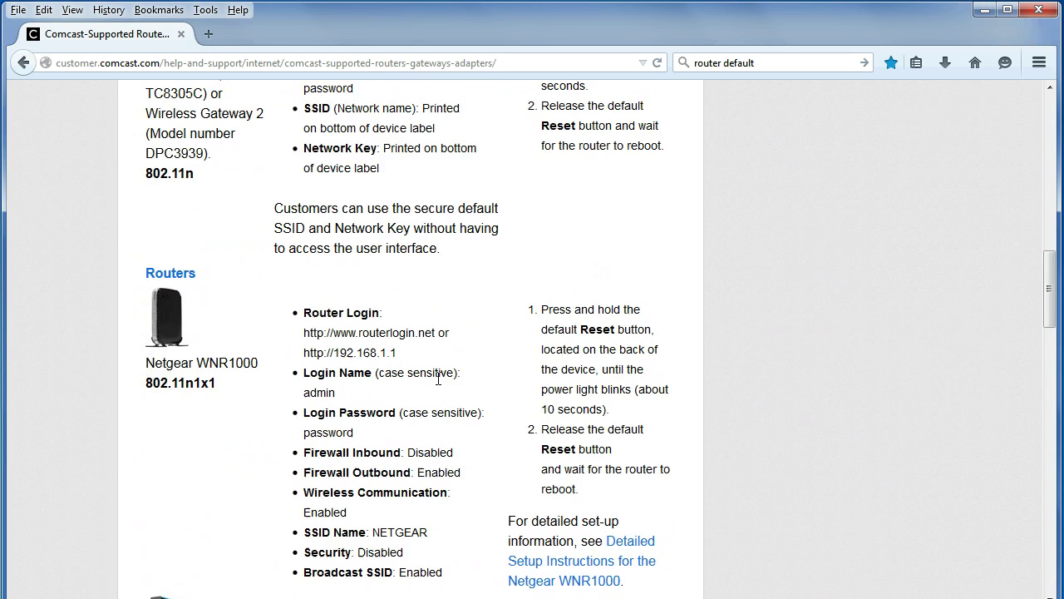
scroll(442, 371, "down", 1)
scroll(445, 370, "down", 2)
scroll(443, 371, "down", 3)
scroll(441, 374, "down", 3)
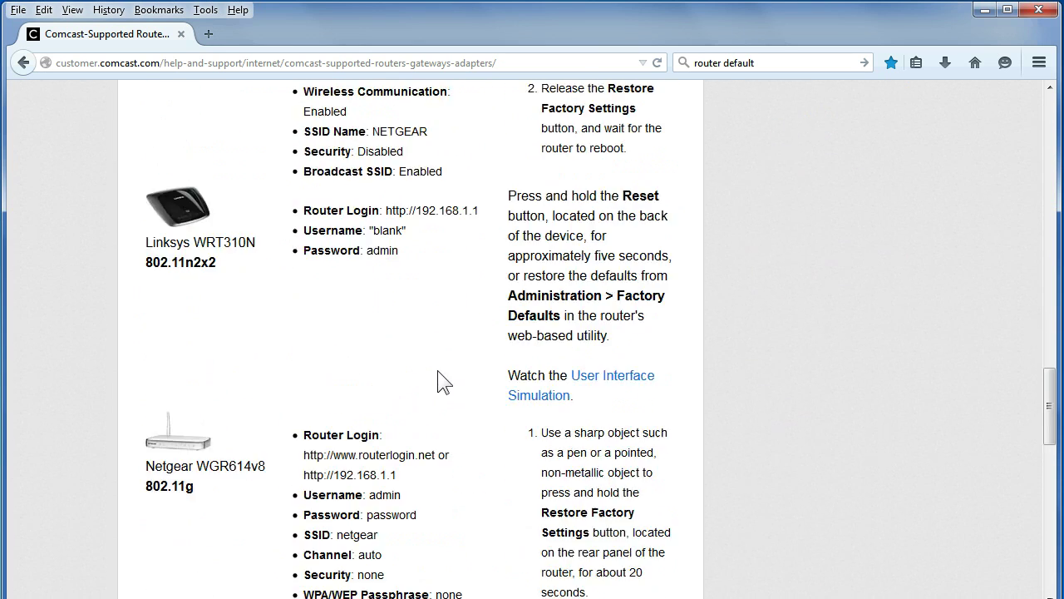
scroll(440, 375, "down", 1)
scroll(438, 374, "down", 2)
scroll(437, 374, "down", 1)
scroll(436, 374, "down", 4)
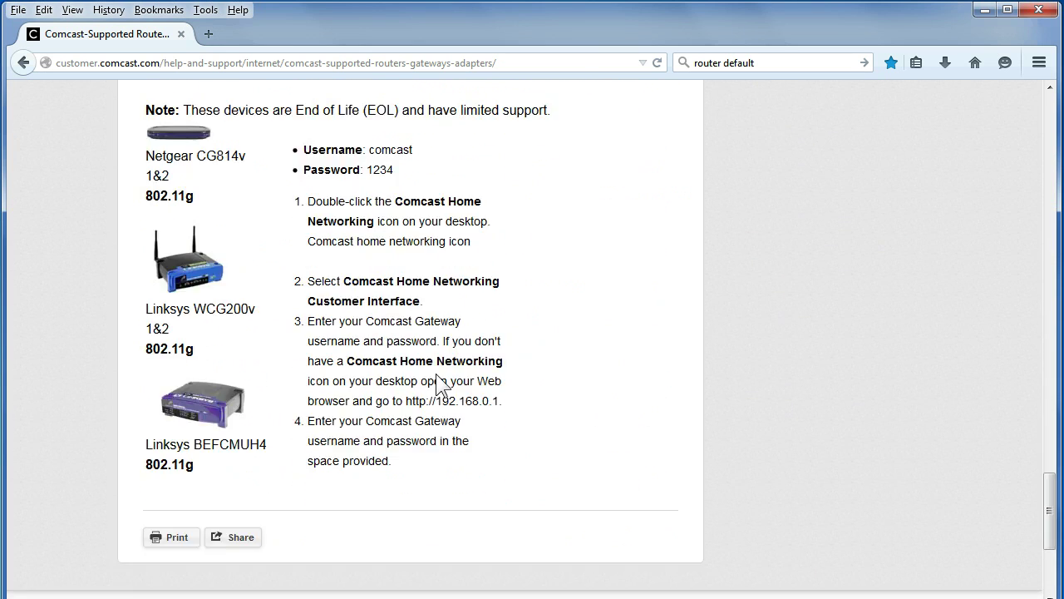
scroll(436, 379, "down", 3)
scroll(435, 380, "up", 5)
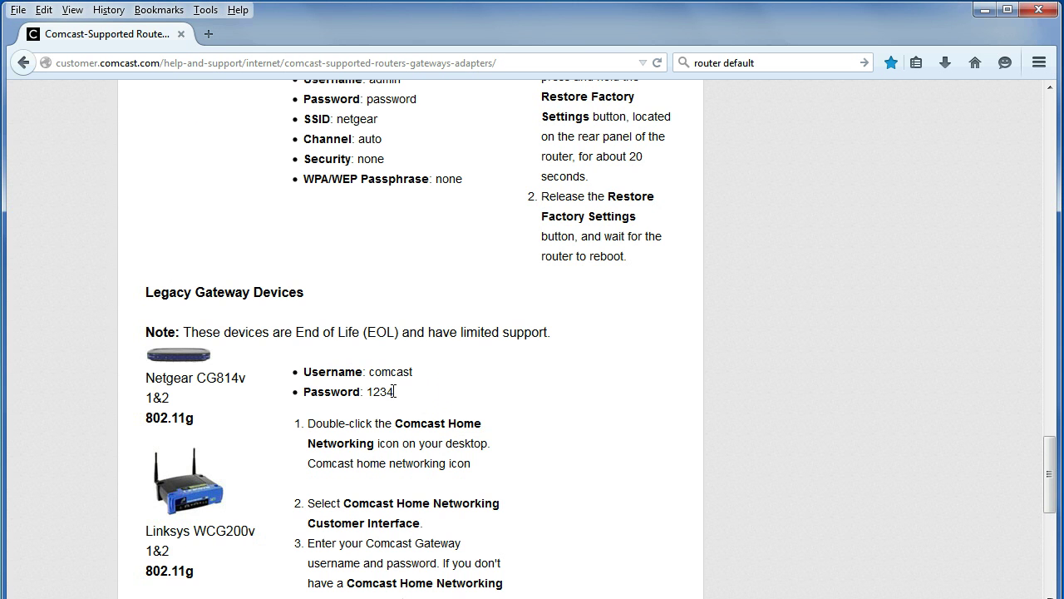
scroll(385, 374, "up", 5)
scroll(378, 367, "up", 2)
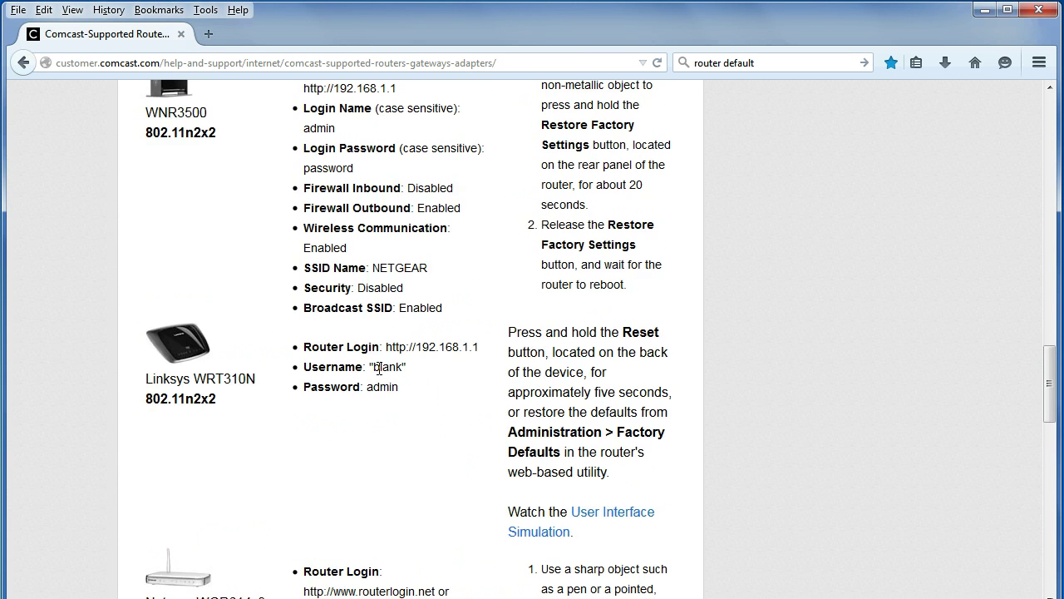
scroll(379, 367, "up", 4)
scroll(379, 370, "up", 1)
scroll(379, 379, "up", 4)
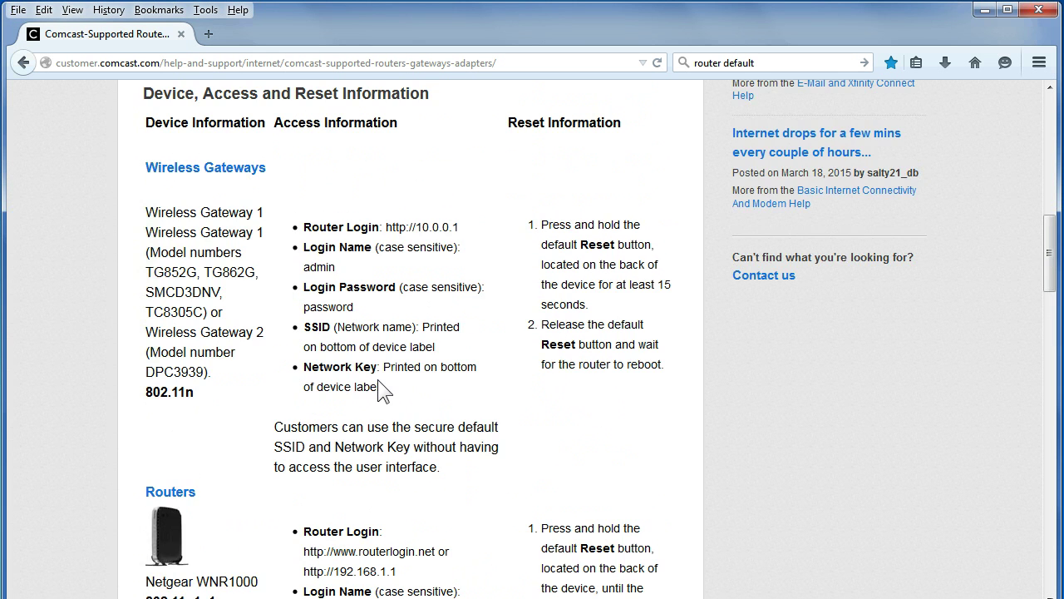
scroll(379, 382, "up", 1)
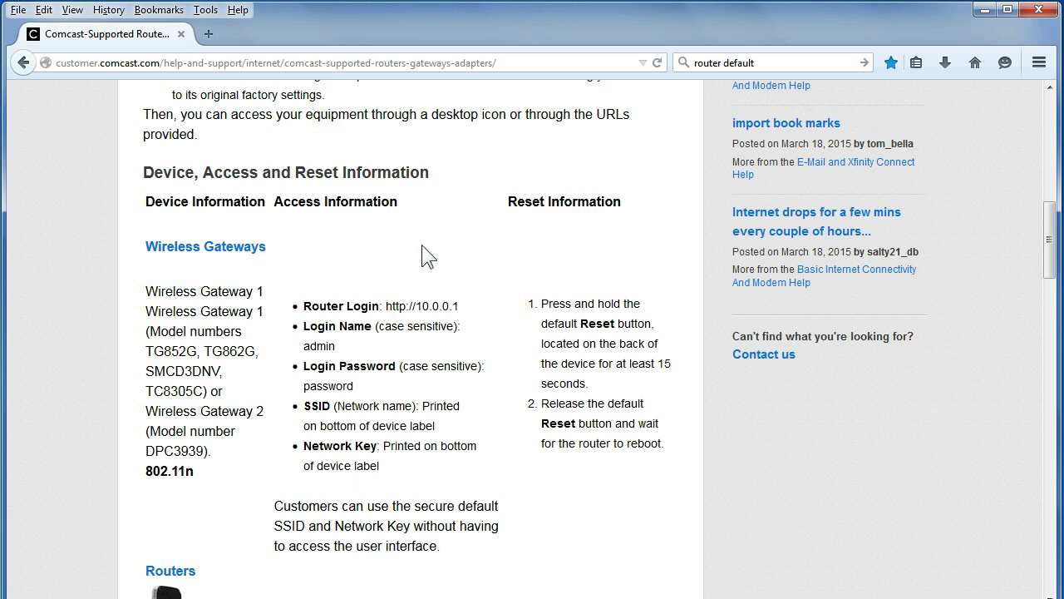
Step: Load 10.0.0.1 in a new Firefox tab and log in as admin to reach At a Glance
left_click(209, 35)
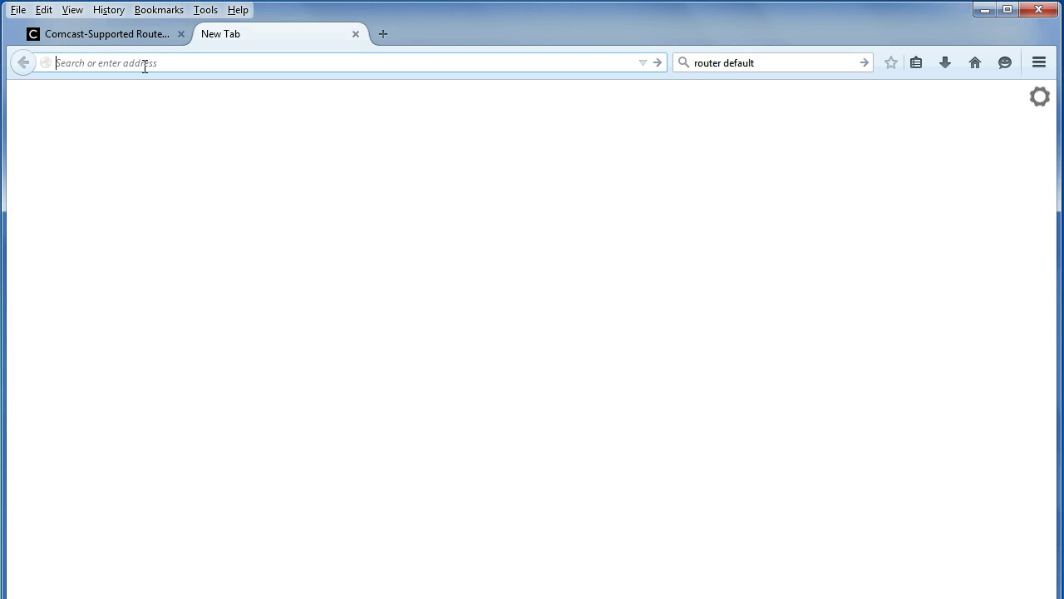
type("10")
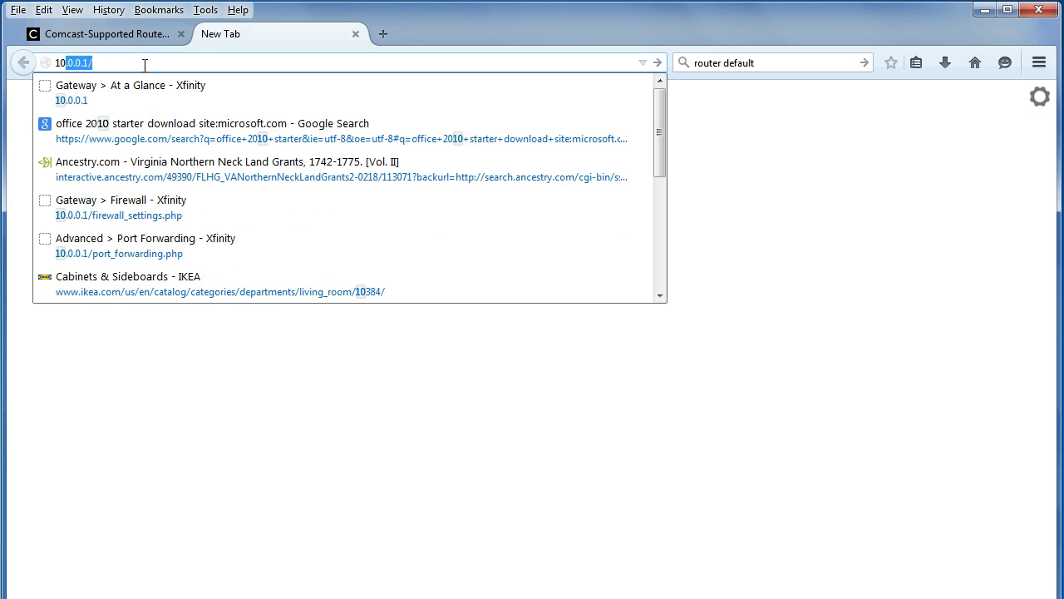
type(".")
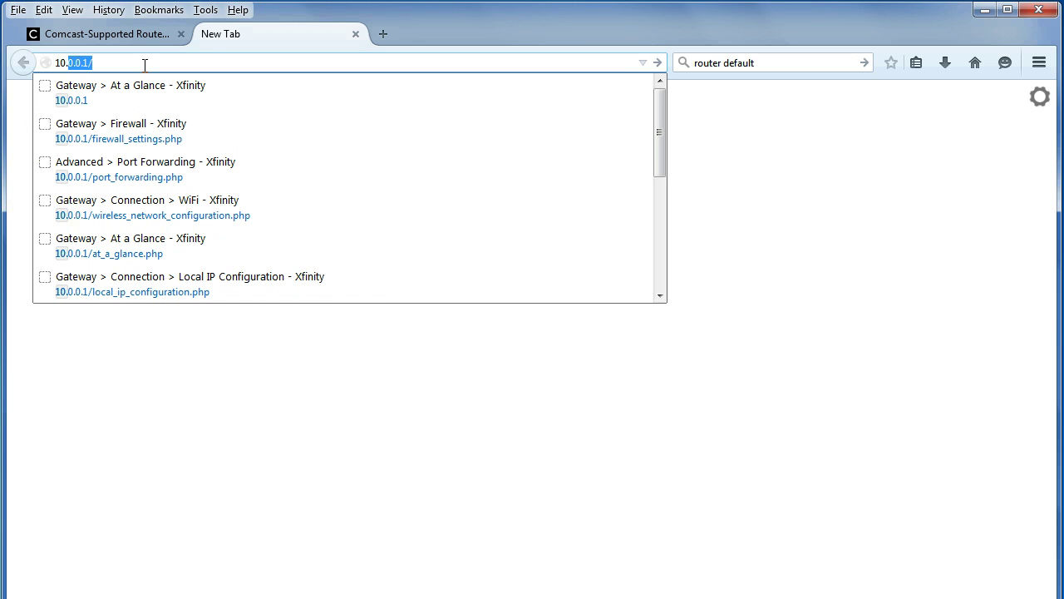
type("0")
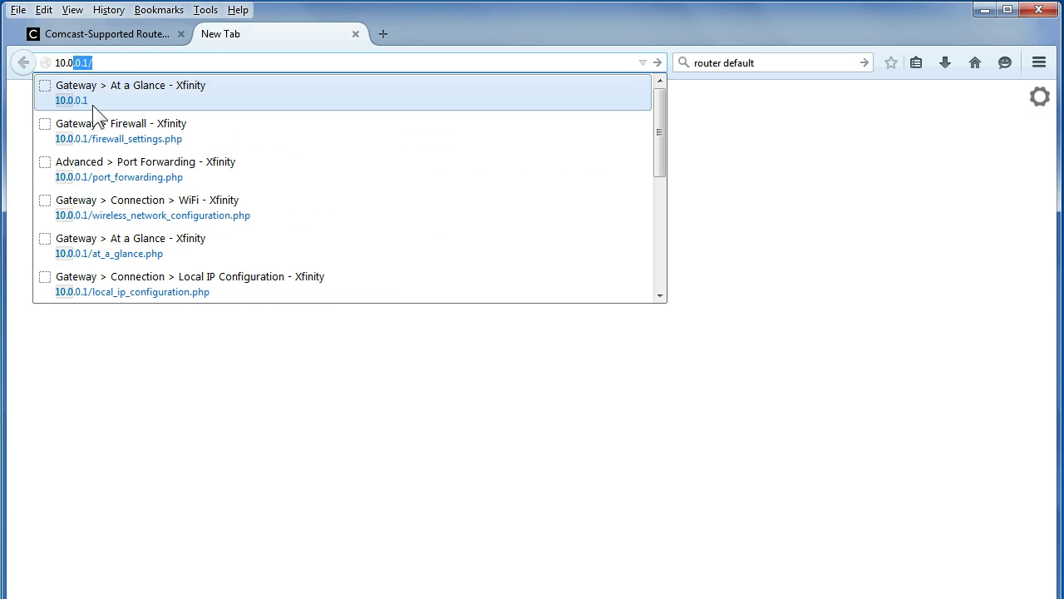
key("Escape")
key("Return")
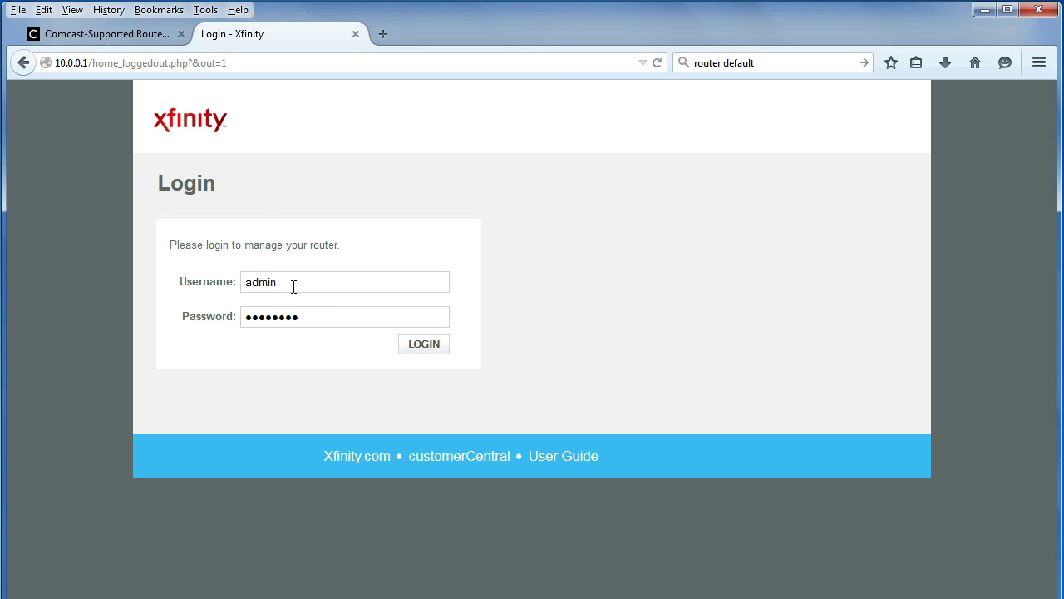
left_click(423, 345)
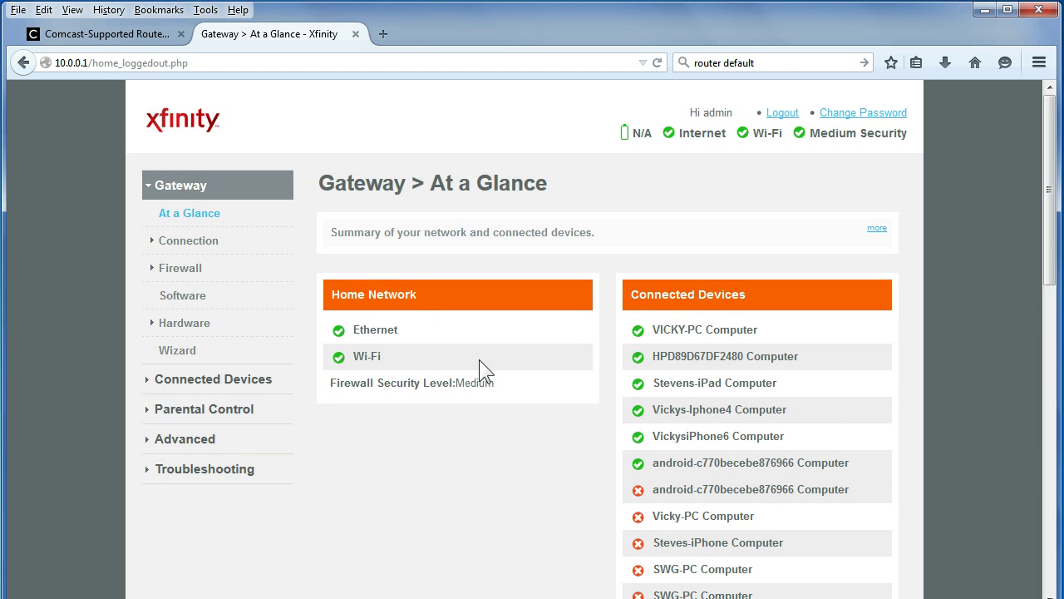
scroll(712, 295, "down", 2)
scroll(666, 387, "down", 3)
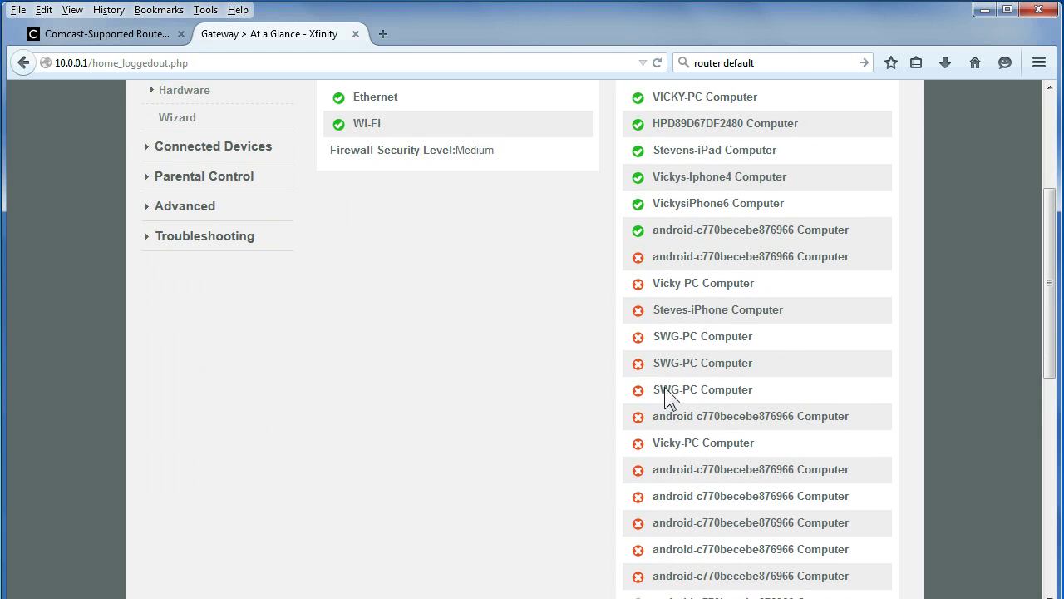
scroll(669, 405, "up", 5)
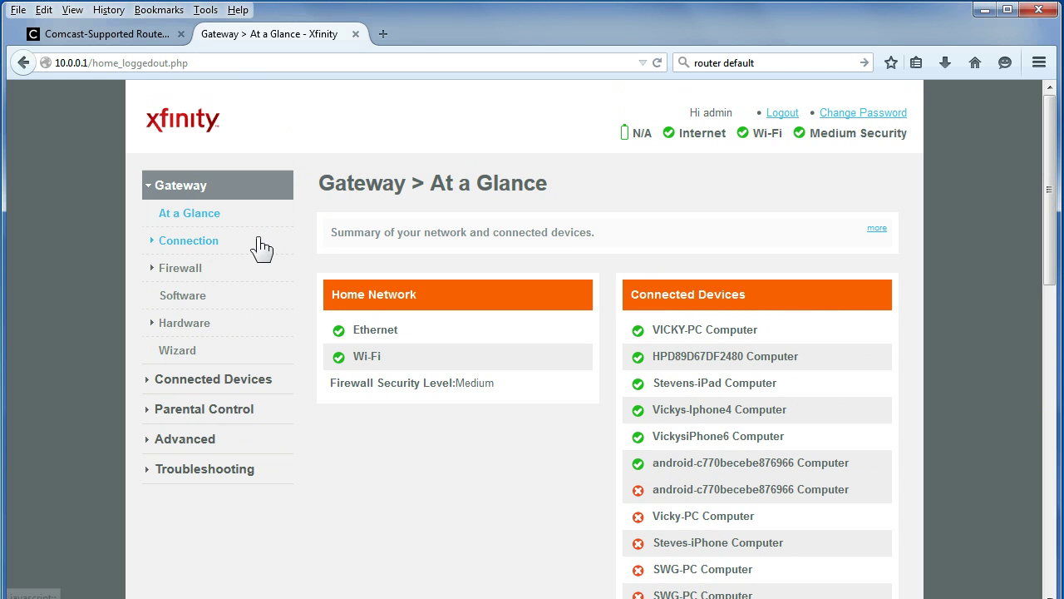
left_click(871, 115)
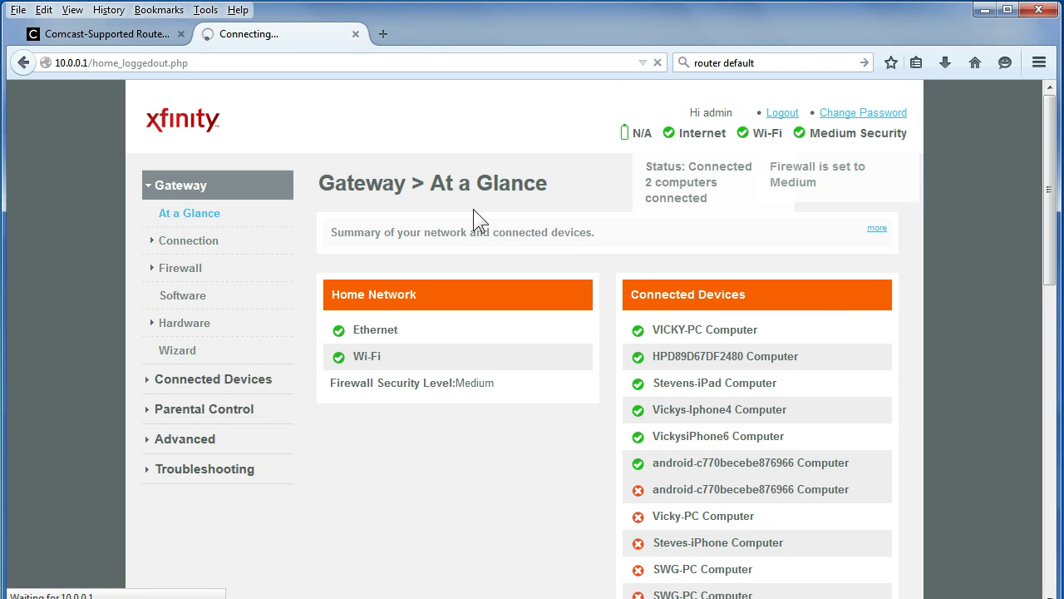
left_click(552, 331)
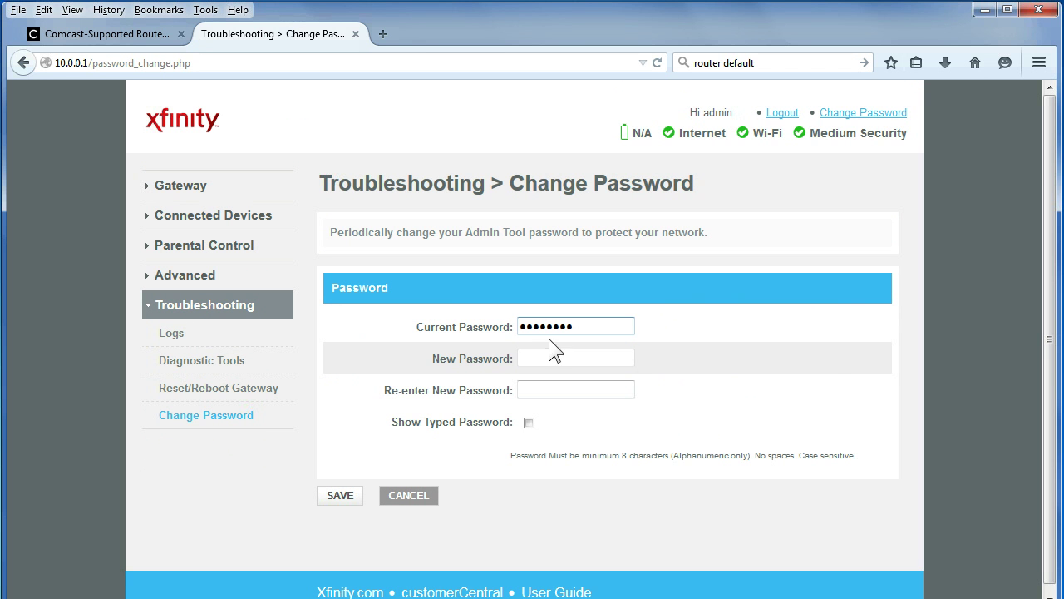
left_click(521, 363)
left_click(521, 386)
left_click(424, 499)
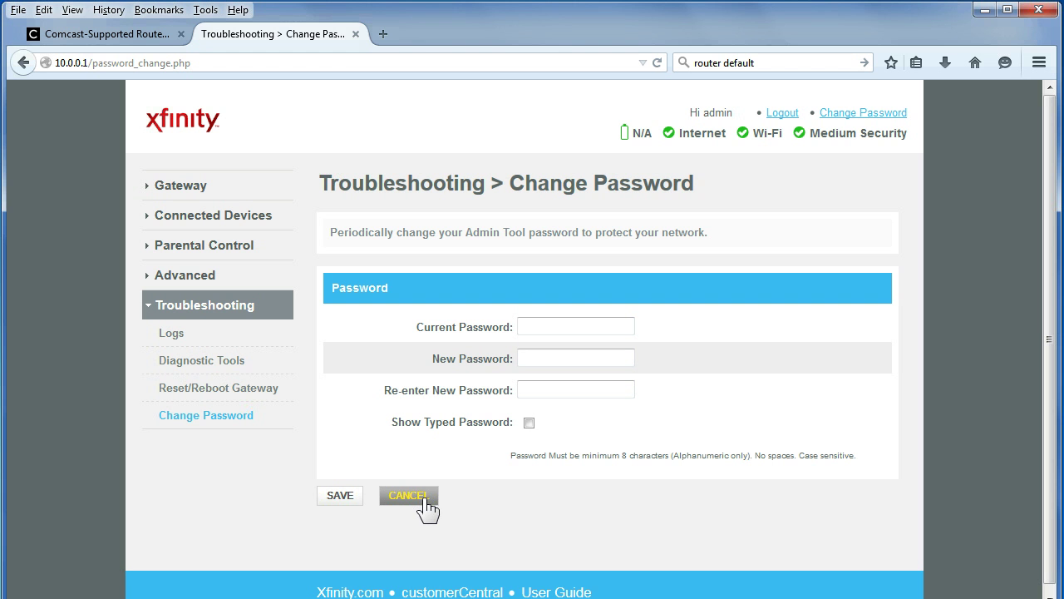
left_click(22, 63)
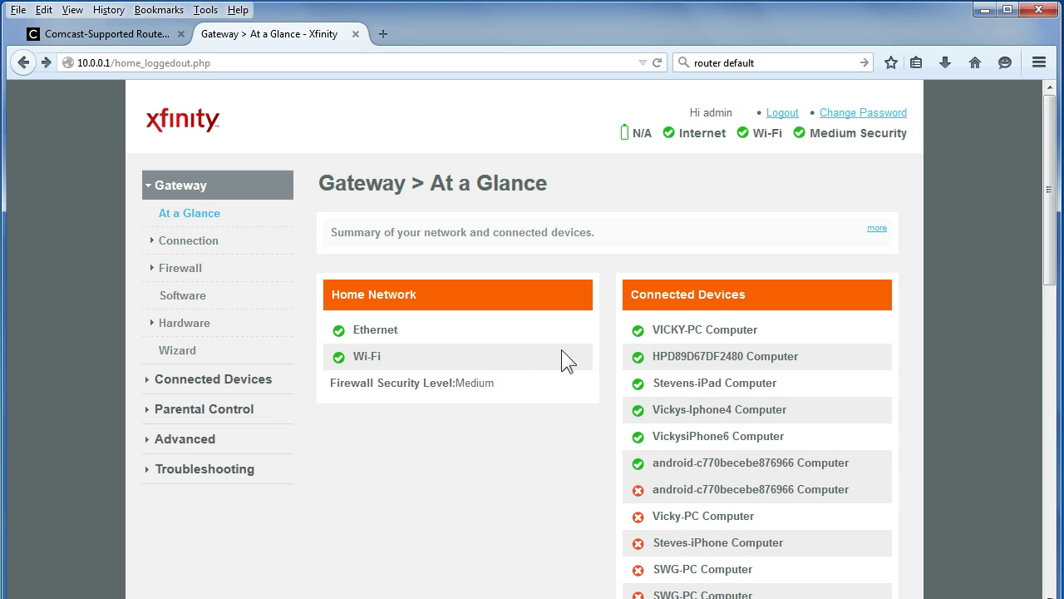
Step: Open Gateway > Connection > Wi-Fi to view private network 6447 with WPA/WPA2 security
left_click(158, 241)
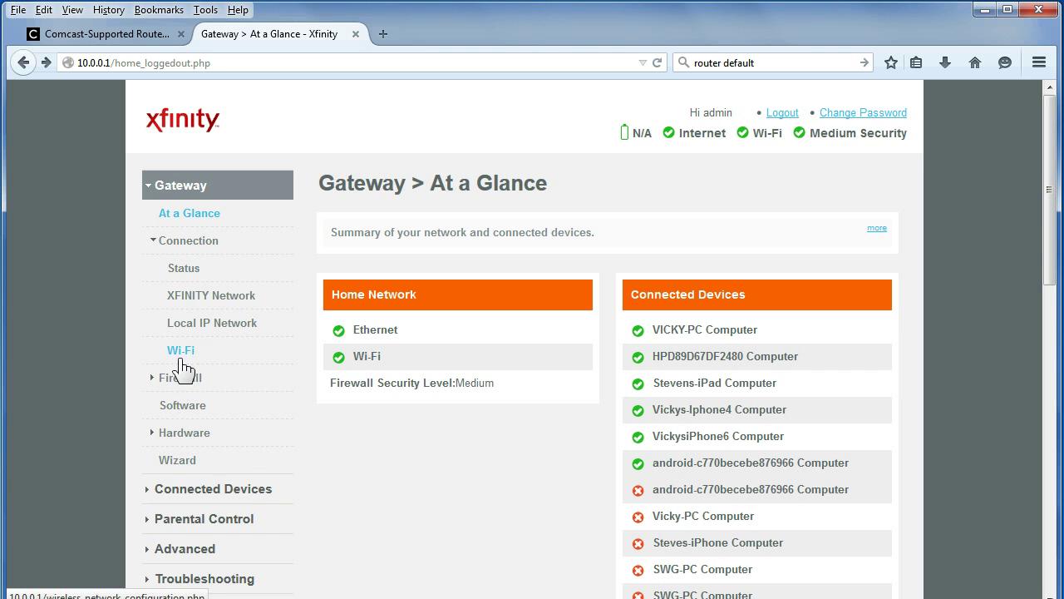
left_click(181, 353)
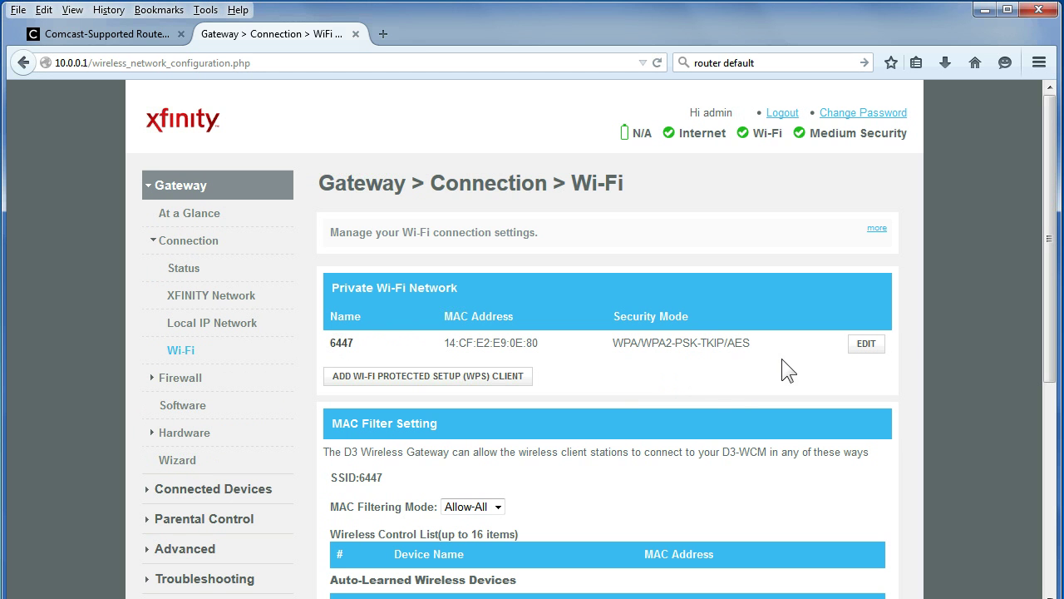
Step: Edit the 2.4 GHz network 6447 and scroll down to Broadcast SSID and Save Settings
left_click(866, 344)
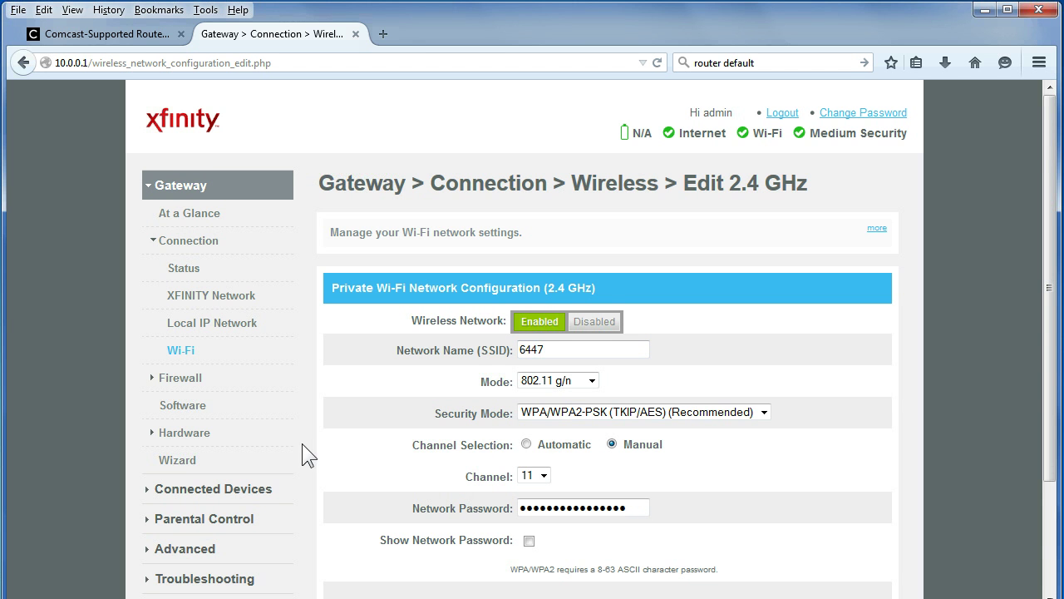
scroll(299, 426, "down", 2)
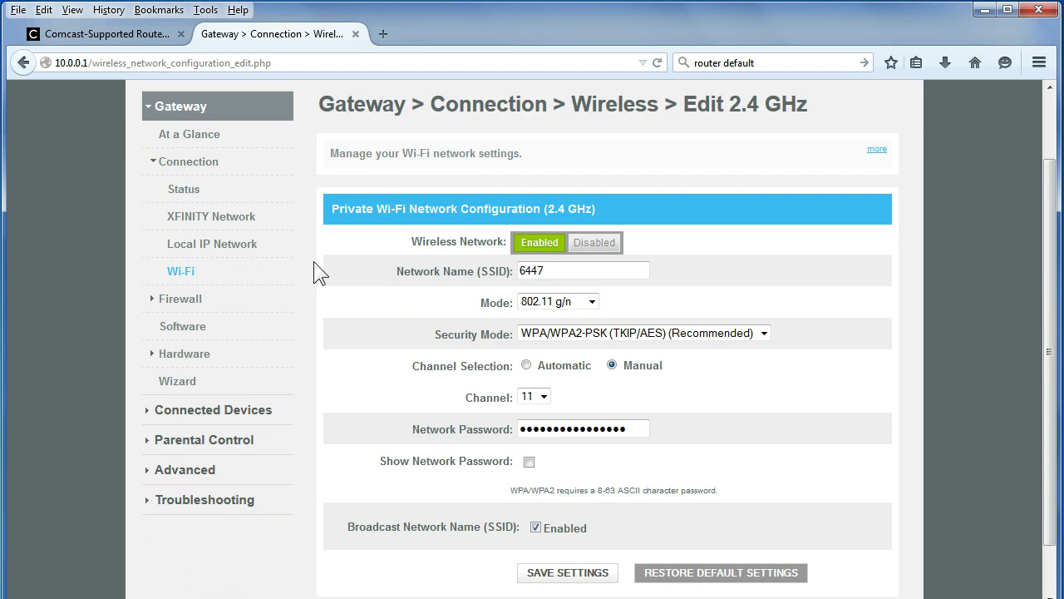
Step: Open Gateway > Firewall > IPv4 and review the Typical Security (Medium) level
left_click(171, 301)
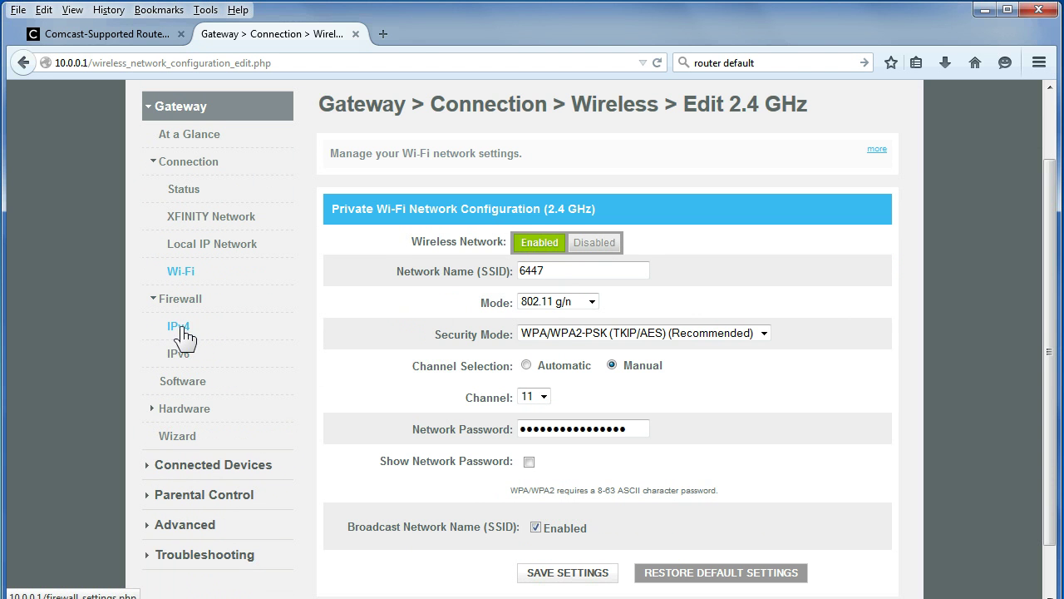
left_click(180, 327)
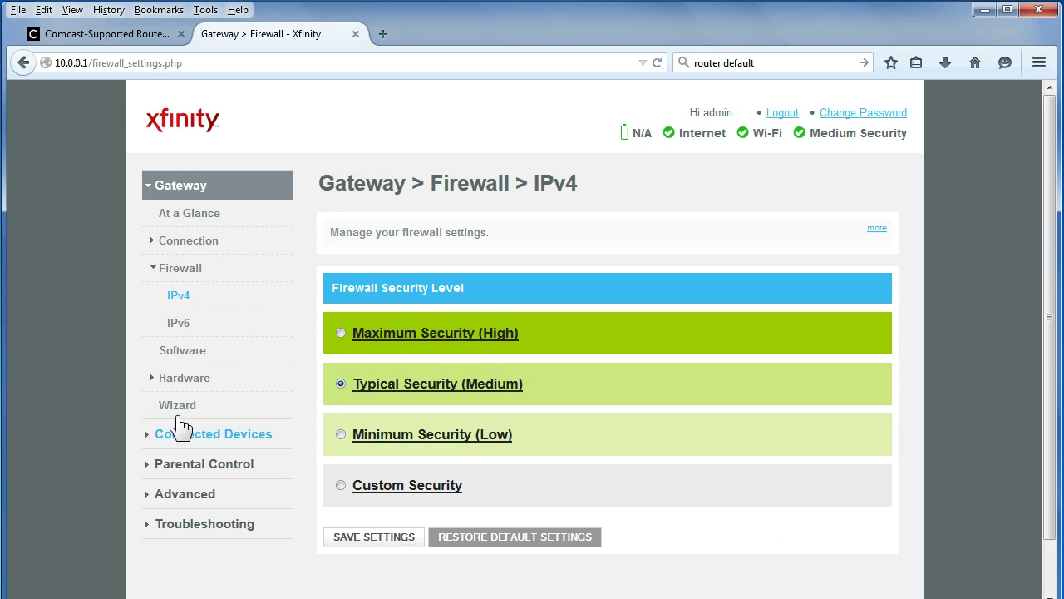
scroll(223, 356, "down", 1)
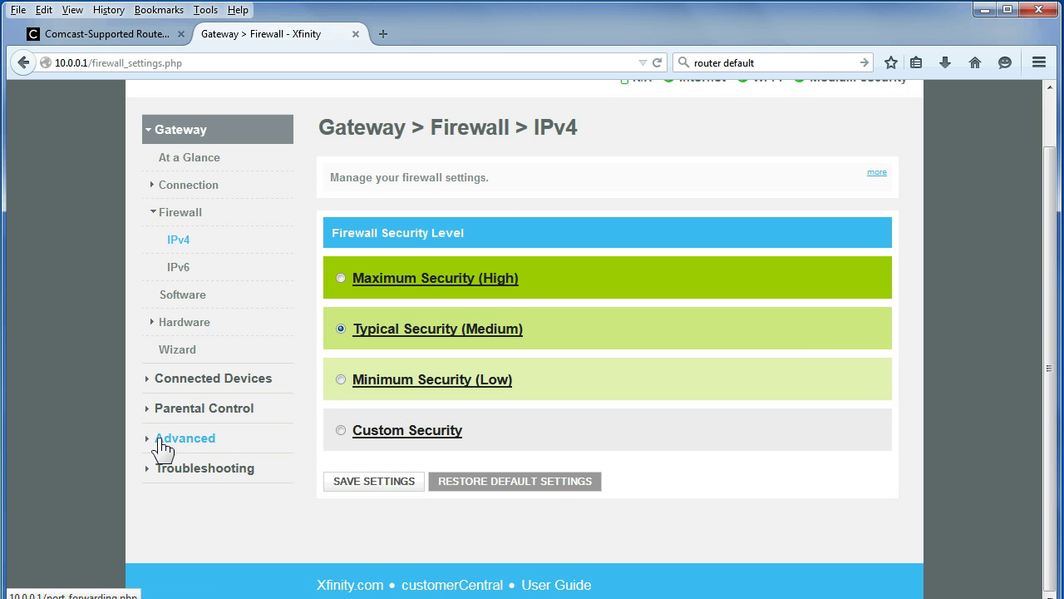
Step: Open Advanced > Remote Management showing HTTP 8080 and HTTPS 8181 access disabled
left_click(163, 443)
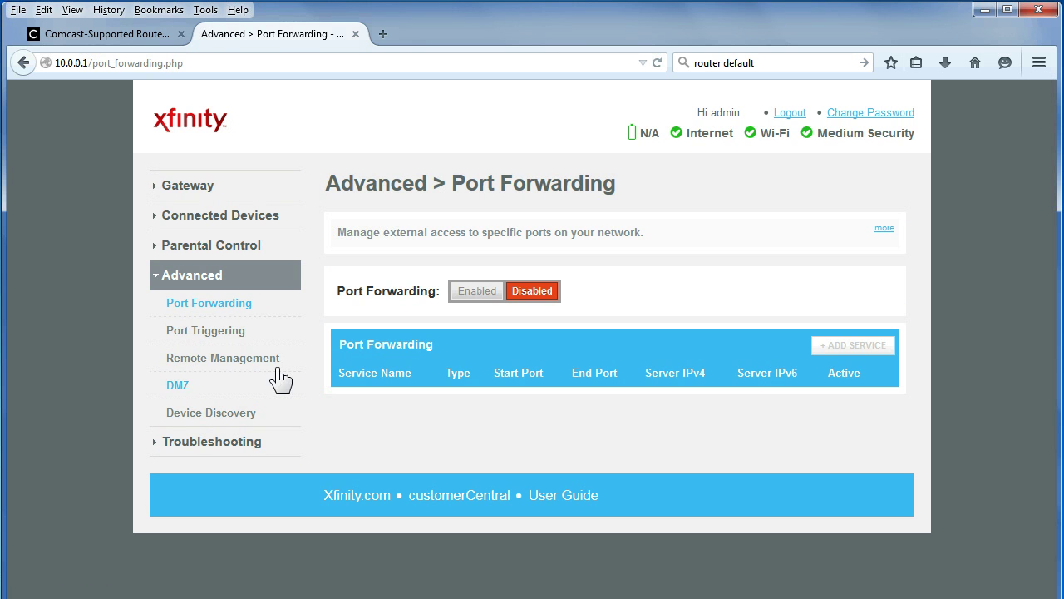
left_click(173, 363)
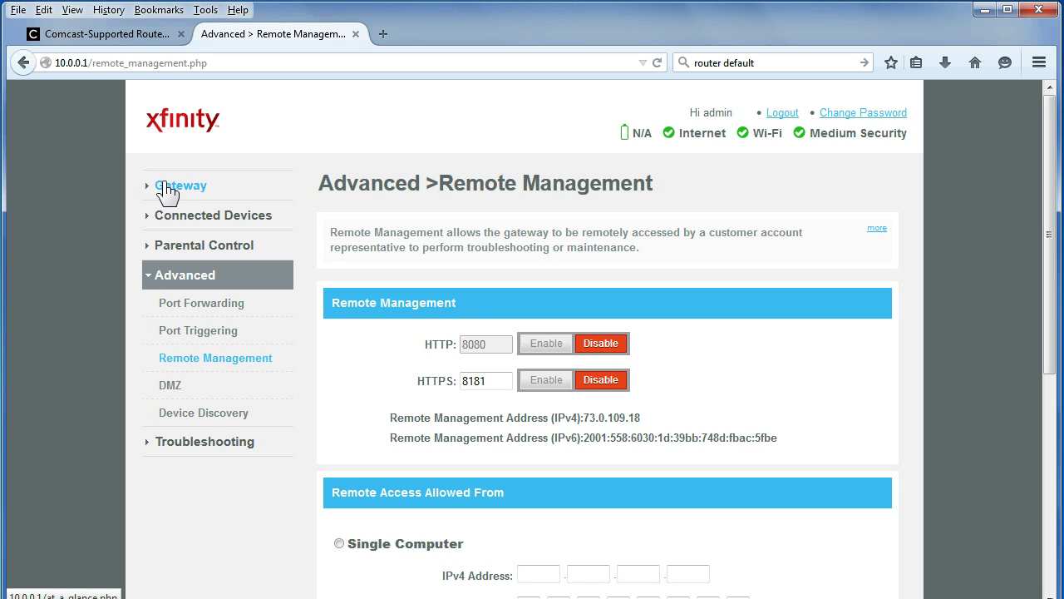
Step: Return to the Gateway At a Glance overview via the left menu
left_click(165, 192)
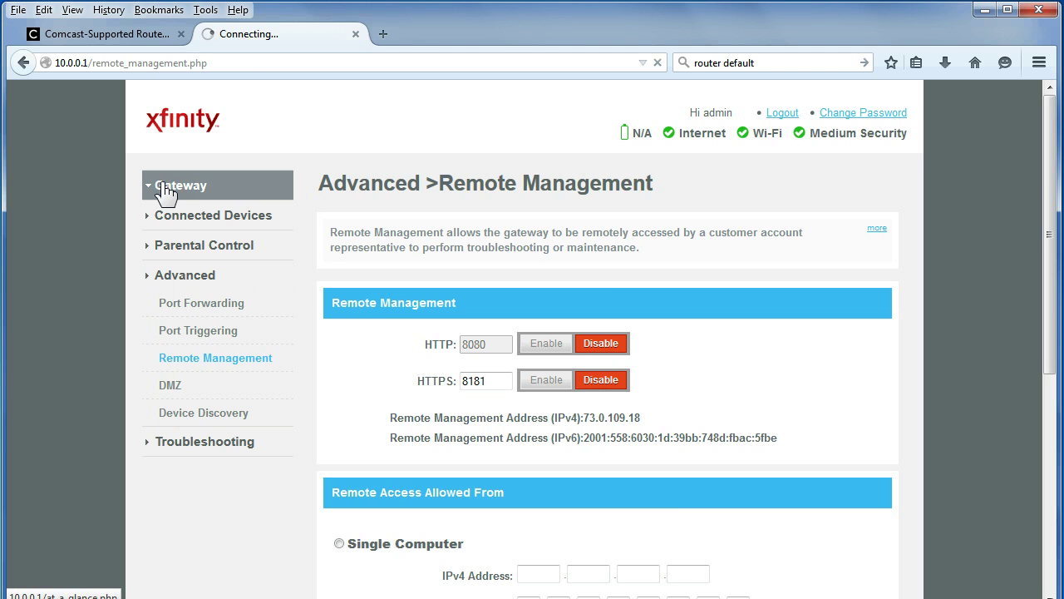